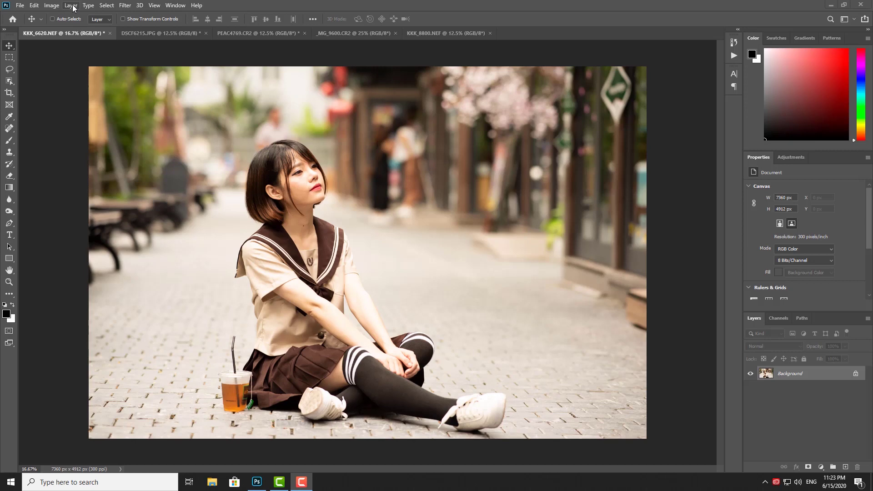
Apply Match Color with Neutralize ticked to the schoolgirl street photo
{"action": "left_click", "coordinate": [58, 9]}
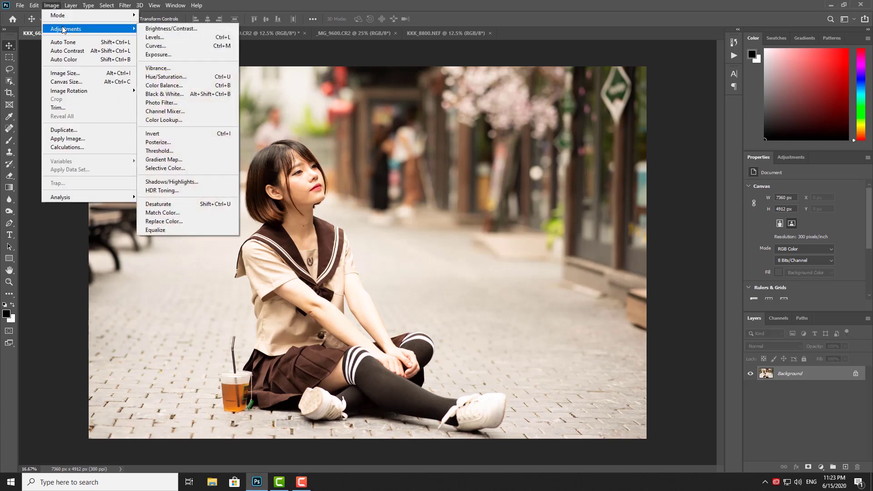
{"action": "mouse_move", "coordinate": [66, 29]}
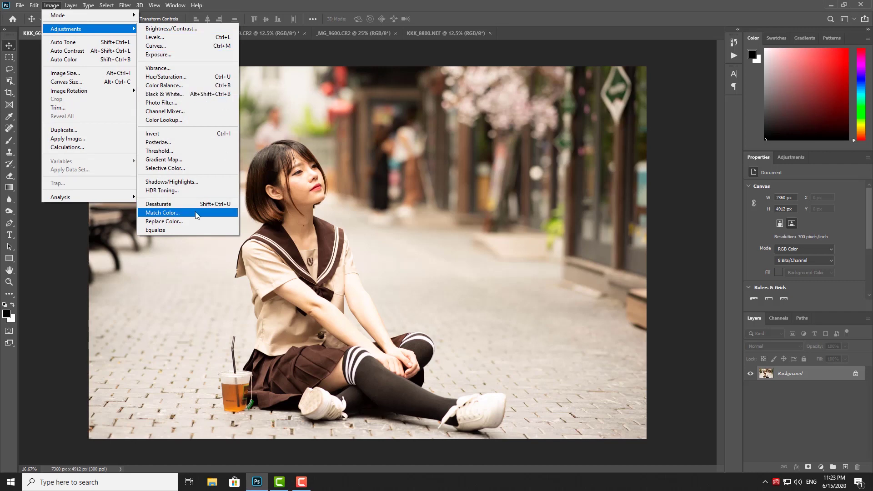
{"action": "left_click", "coordinate": [195, 212]}
{"action": "left_click_drag", "start_coordinate": [595, 69], "coordinate": [584, 88]}
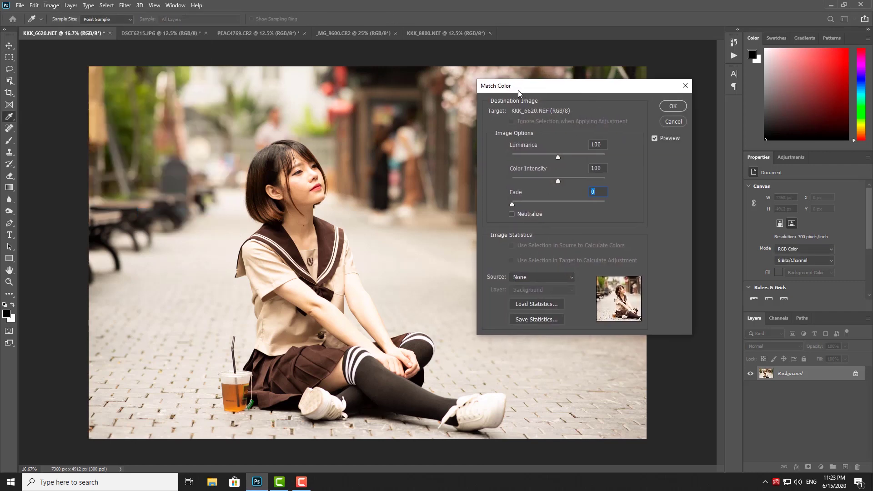
{"action": "left_click_drag", "start_coordinate": [519, 90], "coordinate": [541, 84]}
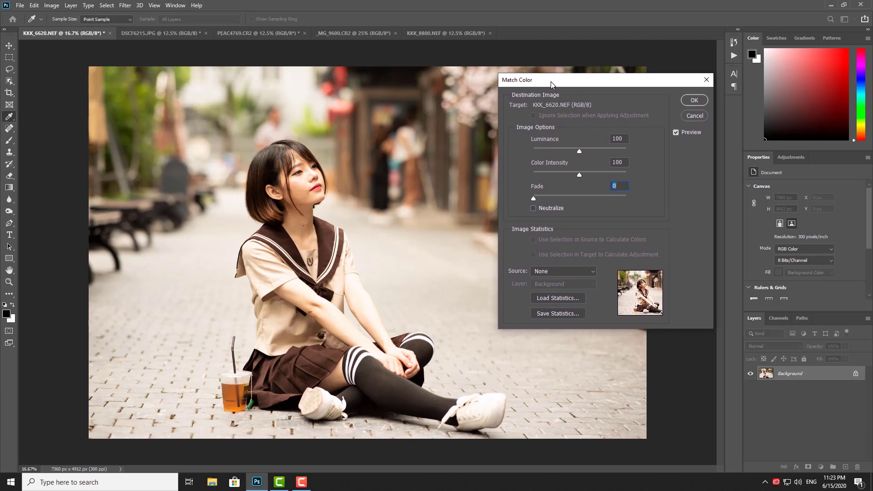
{"action": "left_click", "coordinate": [533, 209]}
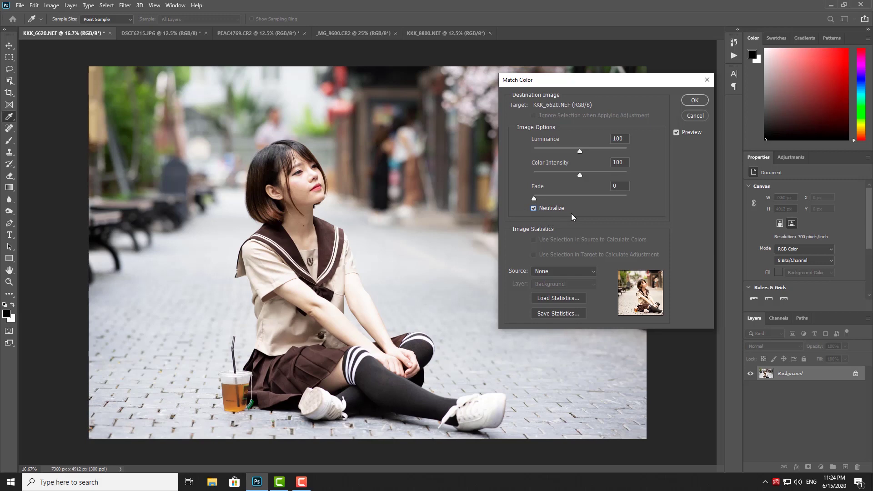
{"action": "left_click", "coordinate": [695, 101]}
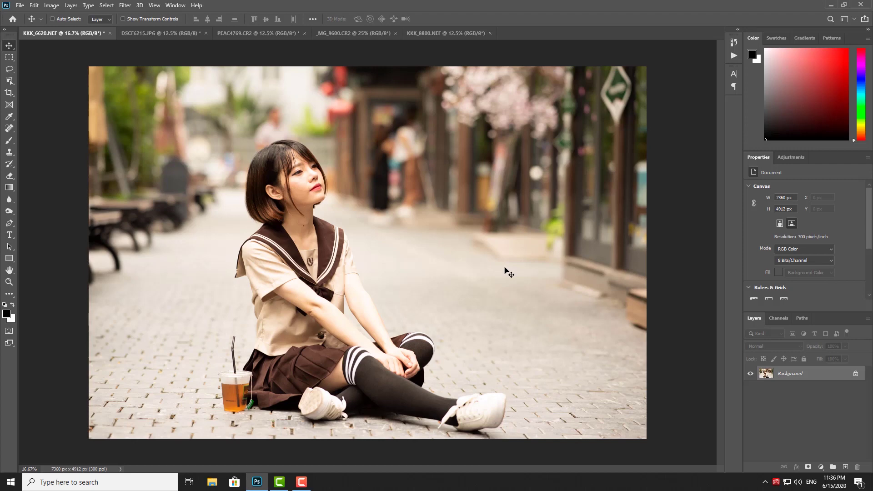
Create the action 'Khu am vang' with a Shift+F9 shortcut and Red label, and start recording
{"action": "key", "text": "alt+F9"}
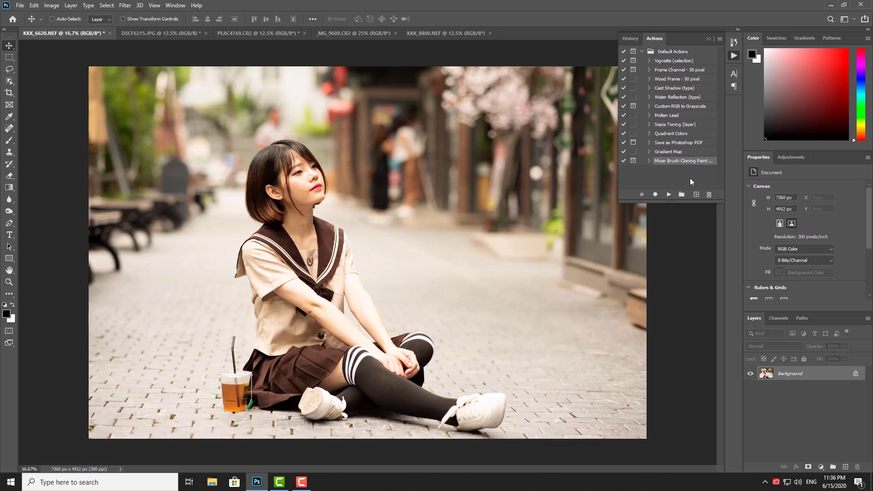
{"action": "left_click", "coordinate": [697, 195]}
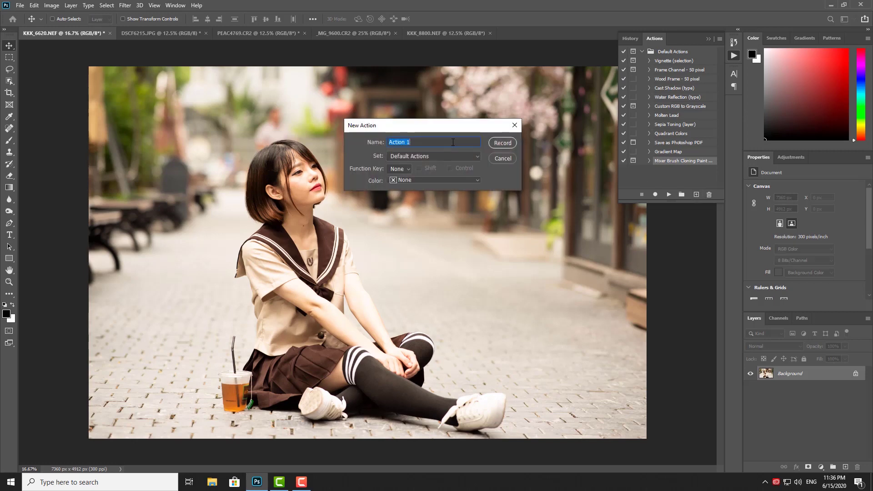
{"action": "type", "text": "Kh"}
{"action": "type", "text": "u an"}
{"action": "key", "text": "BackSpace"}
{"action": "type", "text": "m vang"}
{"action": "left_click", "coordinate": [403, 174]}
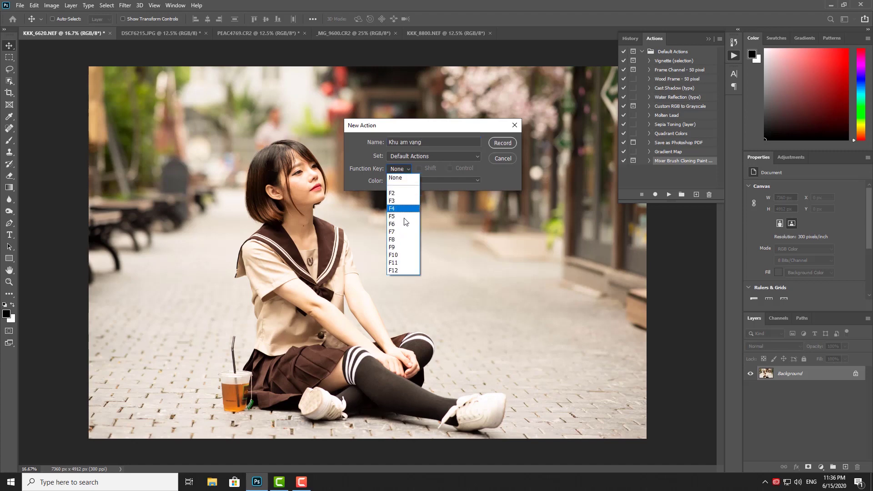
{"action": "left_click", "coordinate": [401, 247]}
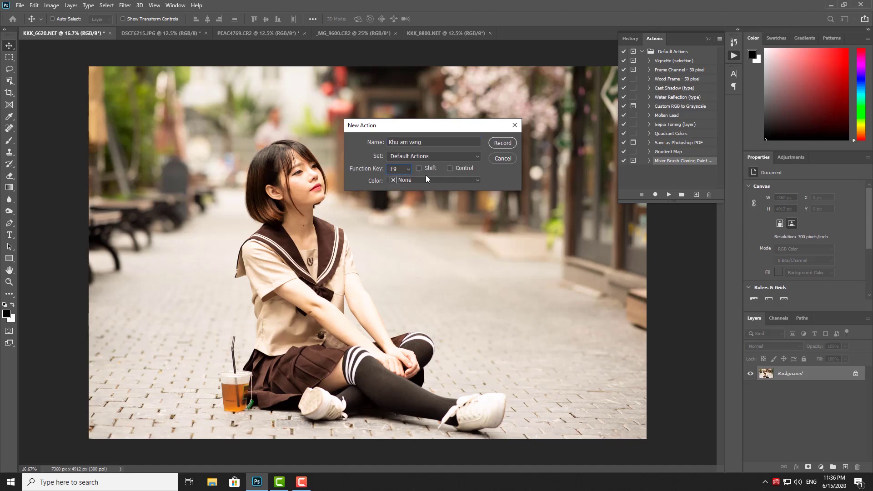
{"action": "left_click", "coordinate": [419, 169]}
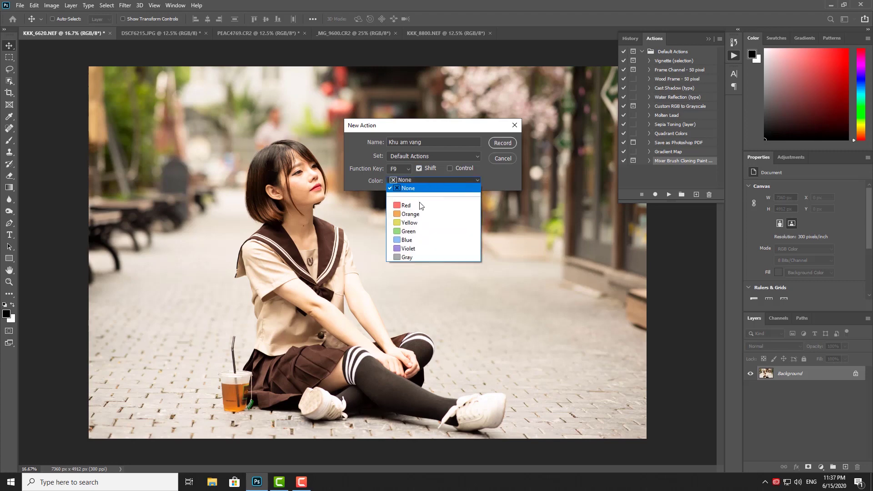
{"action": "left_click", "coordinate": [420, 205]}
{"action": "left_click", "coordinate": [508, 144]}
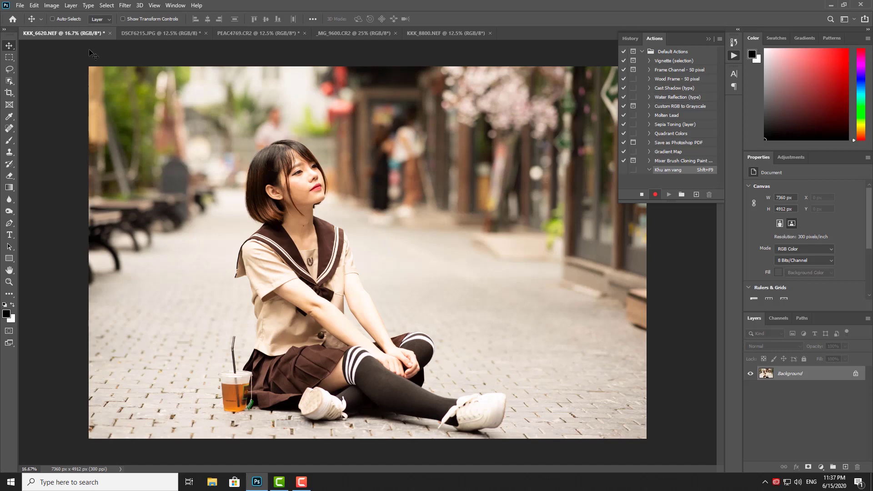
Record Match Color with Neutralize and Fade 0 into the action, then stop recording
{"action": "left_click", "coordinate": [51, 5]}
{"action": "mouse_move", "coordinate": [65, 29]}
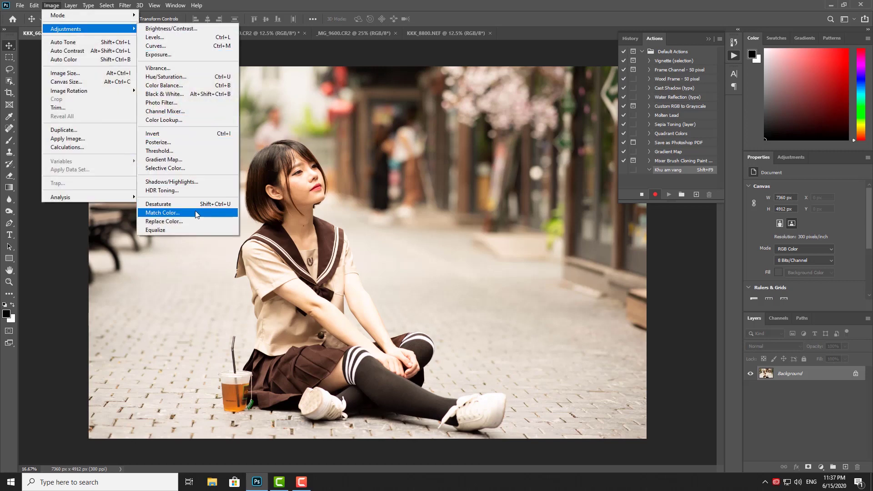
{"action": "left_click", "coordinate": [195, 211]}
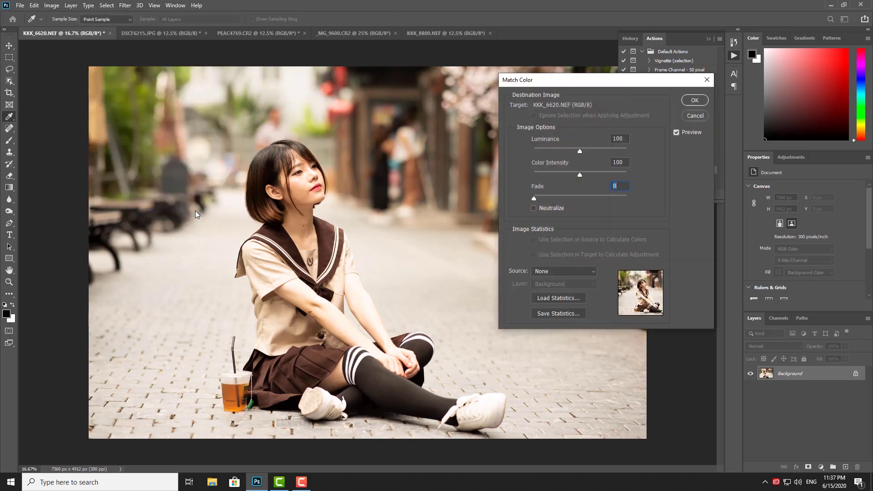
{"action": "left_click", "coordinate": [533, 208]}
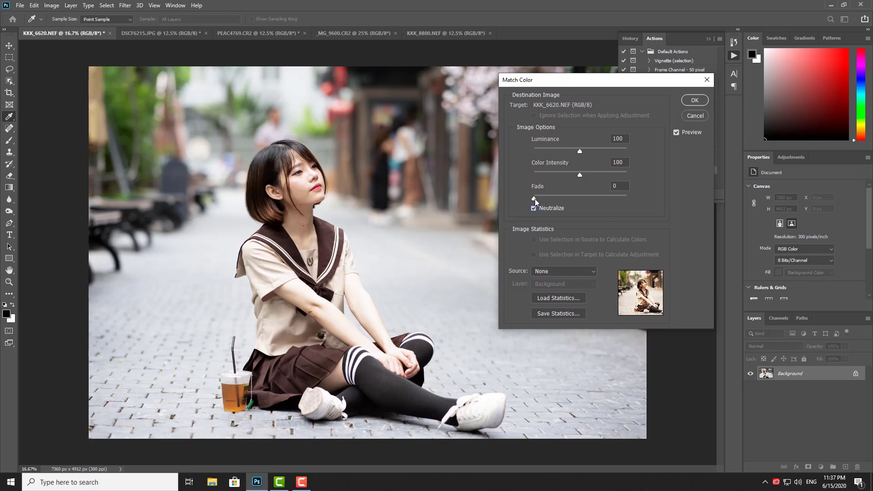
{"action": "left_click_drag", "start_coordinate": [534, 198], "coordinate": [559, 200]}
{"action": "left_click_drag", "start_coordinate": [558, 199], "coordinate": [528, 197]}
{"action": "left_click", "coordinate": [701, 100]}
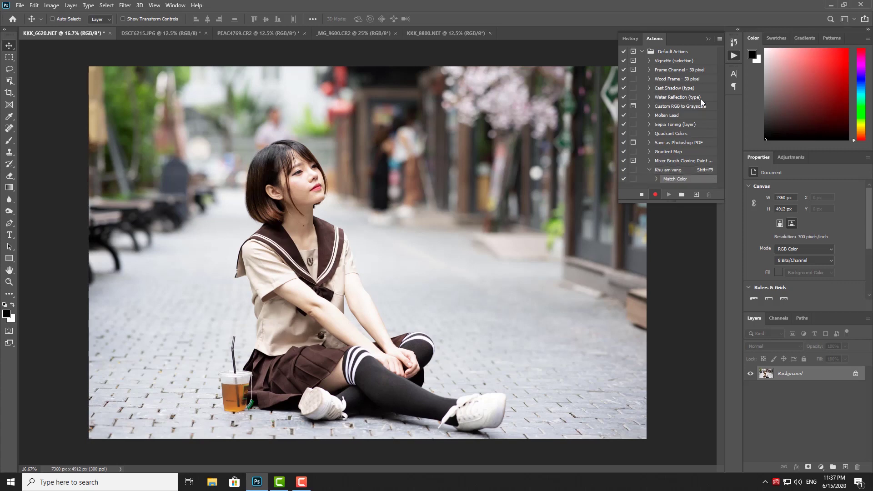
{"action": "left_click", "coordinate": [642, 194]}
Run the action on DSCF6215.JPG and compare before and after in History
{"action": "left_click", "coordinate": [707, 38]}
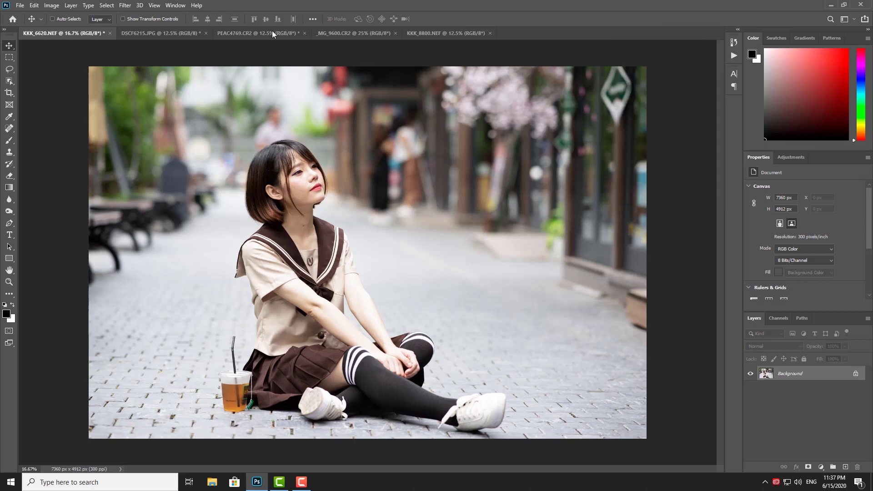
{"action": "left_click", "coordinate": [179, 36]}
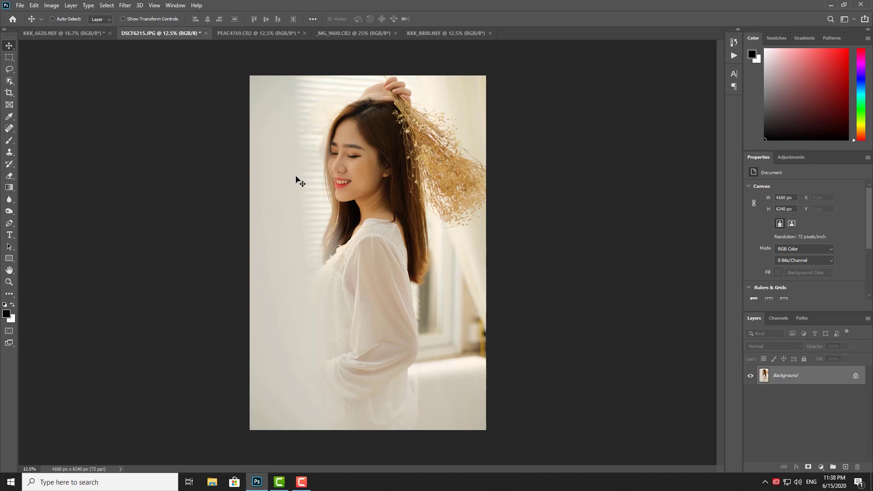
{"action": "key", "text": "ctrl+z"}
{"action": "left_click", "coordinate": [733, 41]}
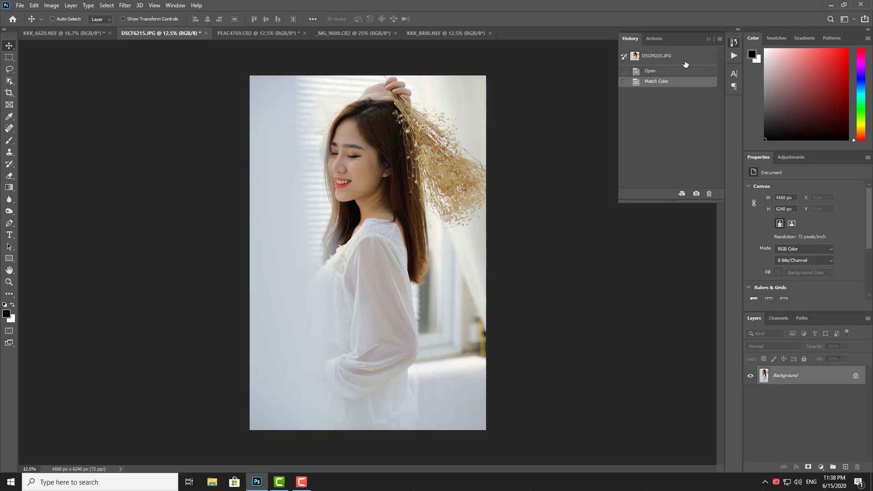
{"action": "left_click", "coordinate": [685, 62]}
{"action": "left_click", "coordinate": [674, 84]}
On PEAC4769.CR2, redo the Match Color step and zoom in to inspect the couple
{"action": "left_click", "coordinate": [248, 32]}
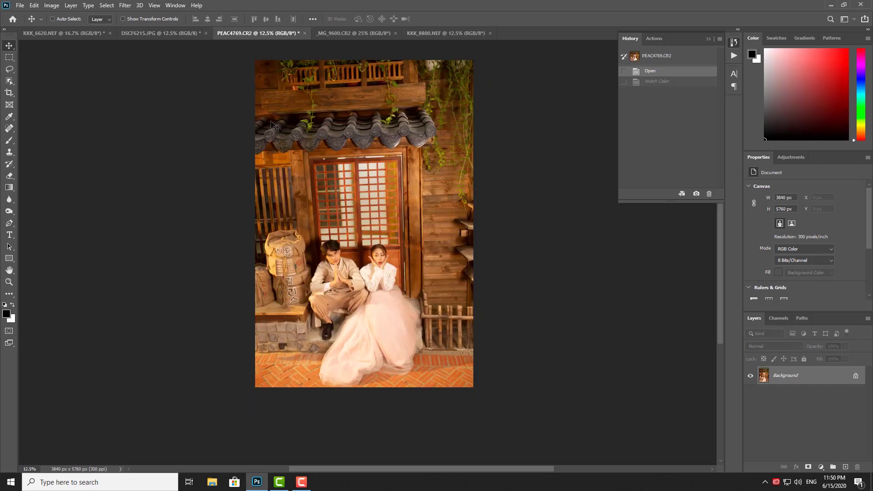
{"action": "key", "text": "ctrl+shift+z"}
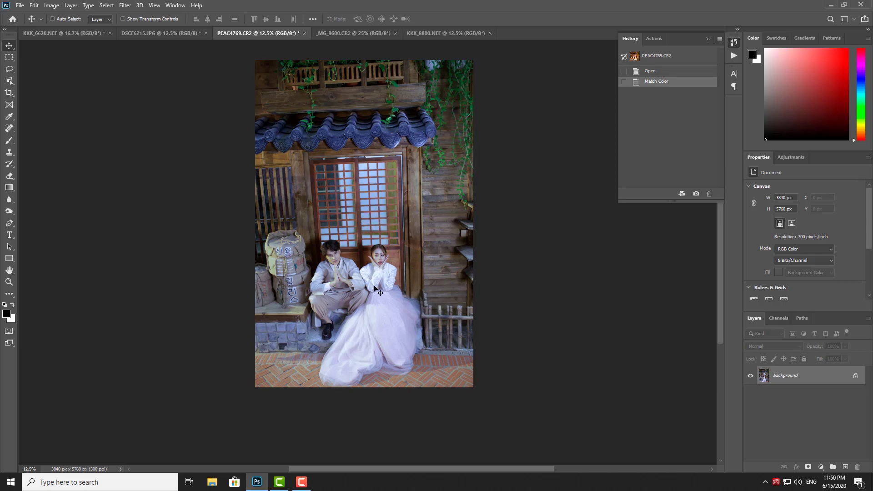
{"action": "left_click", "coordinate": [361, 281], "text": "ctrl"}
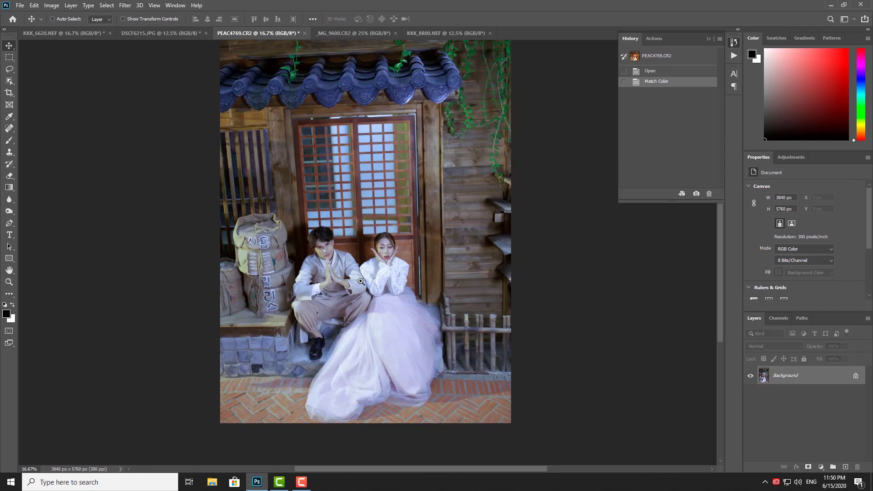
{"action": "left_click", "coordinate": [363, 272], "text": "ctrl"}
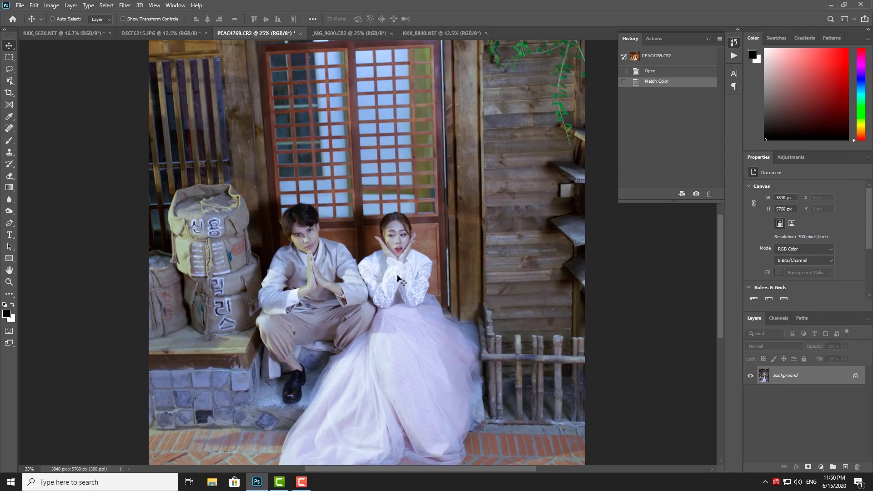
{"action": "key", "text": "z"}
{"action": "left_click", "coordinate": [361, 179], "text": "alt"}
Undo Match Color on the couple photo to compare with the original warm tones
{"action": "key", "text": "v"}
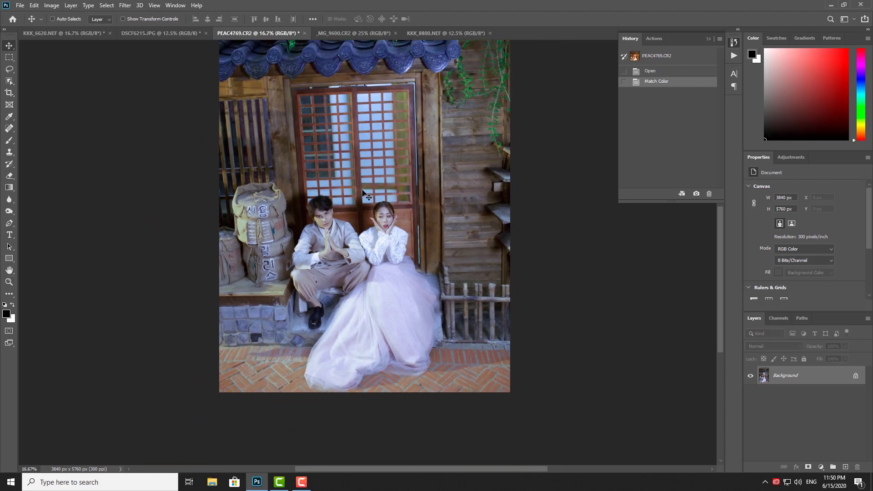
{"action": "scroll", "coordinate": [364, 191], "scroll_direction": "up", "scroll_amount": 2}
{"action": "scroll", "coordinate": [364, 193], "scroll_direction": "up", "scroll_amount": 2}
{"action": "scroll", "coordinate": [364, 194], "scroll_direction": "up", "scroll_amount": 1}
{"action": "scroll", "coordinate": [364, 193], "scroll_direction": "up", "scroll_amount": 1}
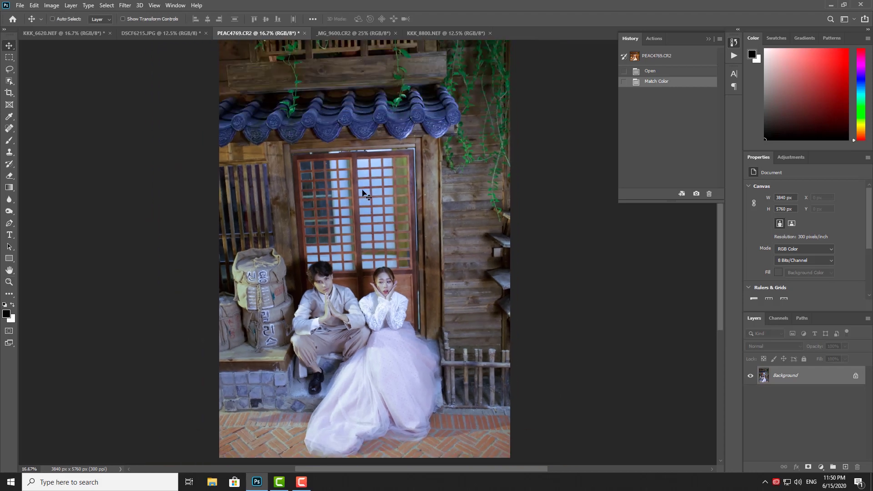
{"action": "key", "text": "ctrl+z"}
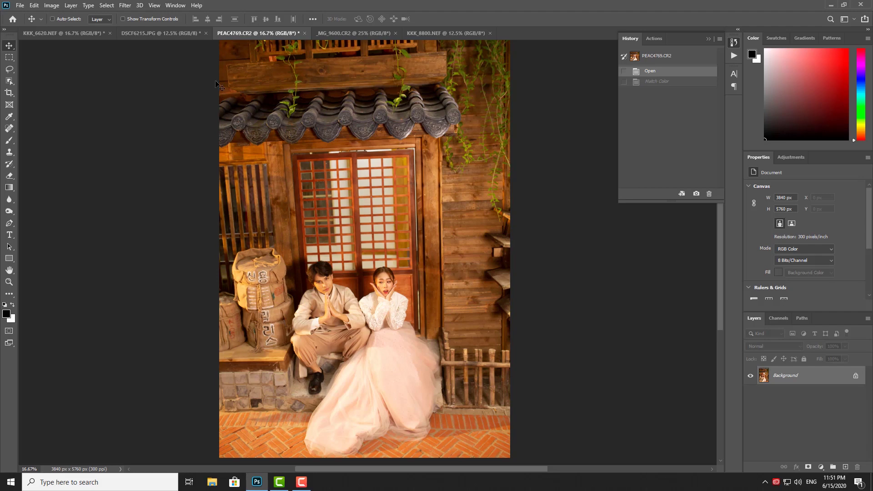
Preview Match Color Neutralize with slight Fade, cancel it, then redo the earlier Match Color step
{"action": "left_click", "coordinate": [53, 6]}
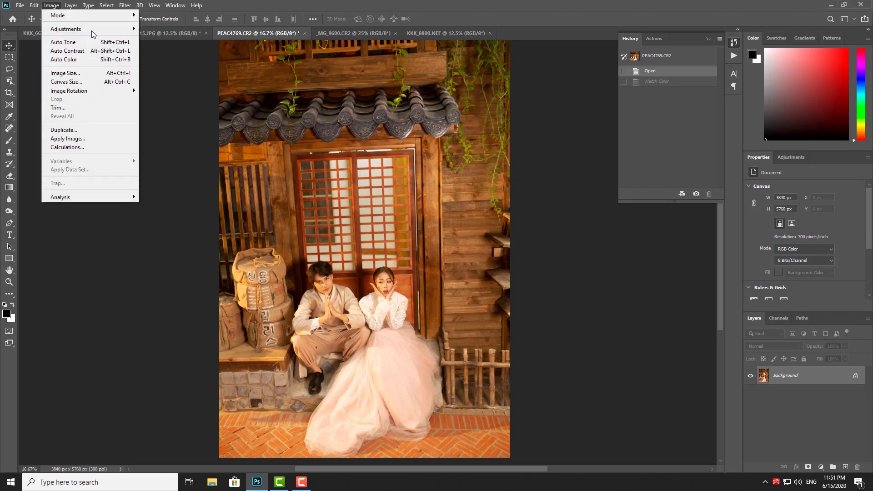
{"action": "mouse_move", "coordinate": [65, 29]}
{"action": "left_click", "coordinate": [187, 212]}
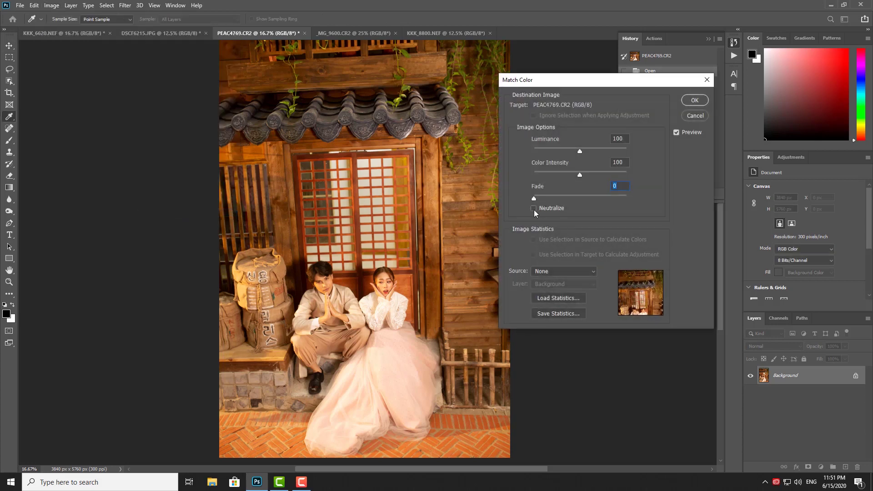
{"action": "left_click", "coordinate": [534, 208]}
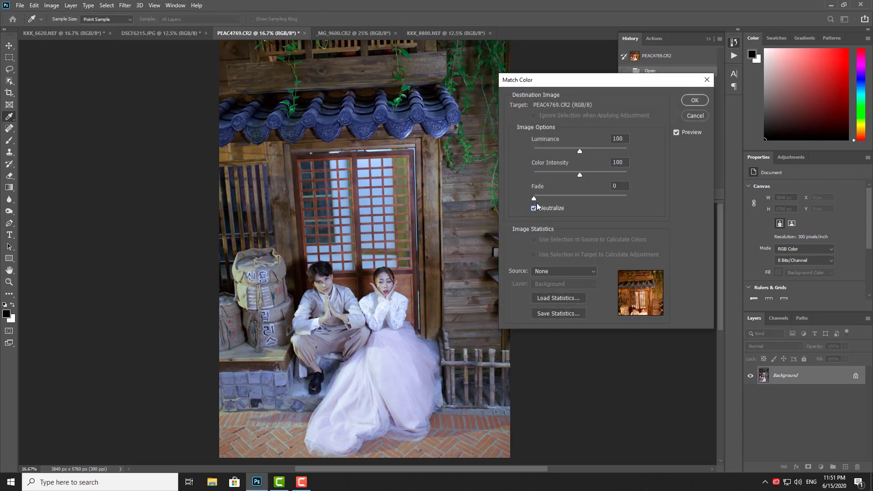
{"action": "left_click_drag", "start_coordinate": [537, 199], "coordinate": [551, 199]}
{"action": "left_click", "coordinate": [694, 116]}
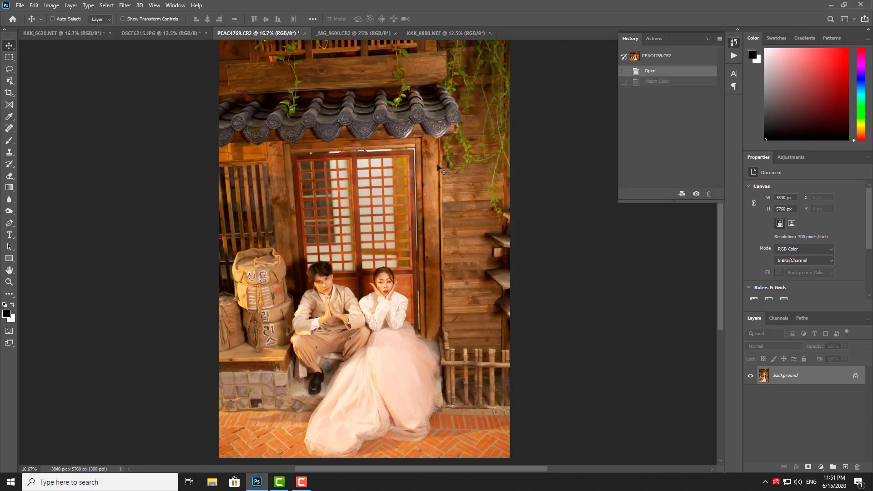
{"action": "key", "text": "v"}
{"action": "key", "text": "ctrl+shift+z"}
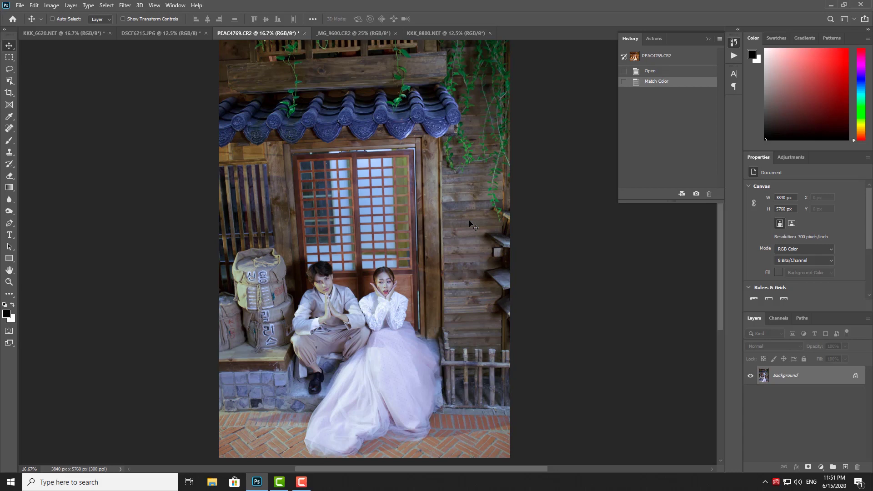
Fade the Match Color on the couple photo to about 72% opacity and zoom out
{"action": "key", "text": "ctrl+shift+f"}
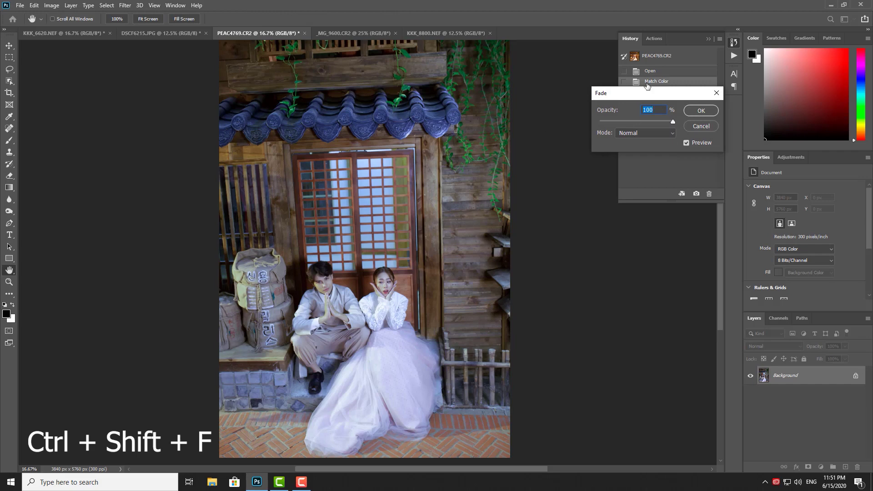
{"action": "mouse_move", "coordinate": [653, 95]}
{"action": "left_mouse_down"}
{"action": "mouse_move", "coordinate": [506, 221]}
{"action": "mouse_move", "coordinate": [585, 248]}
{"action": "left_mouse_up"}
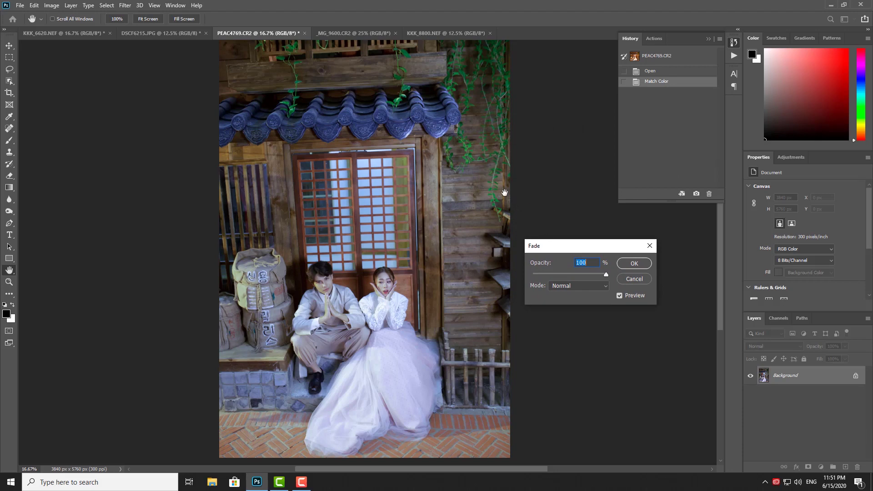
{"action": "left_click", "coordinate": [572, 274]}
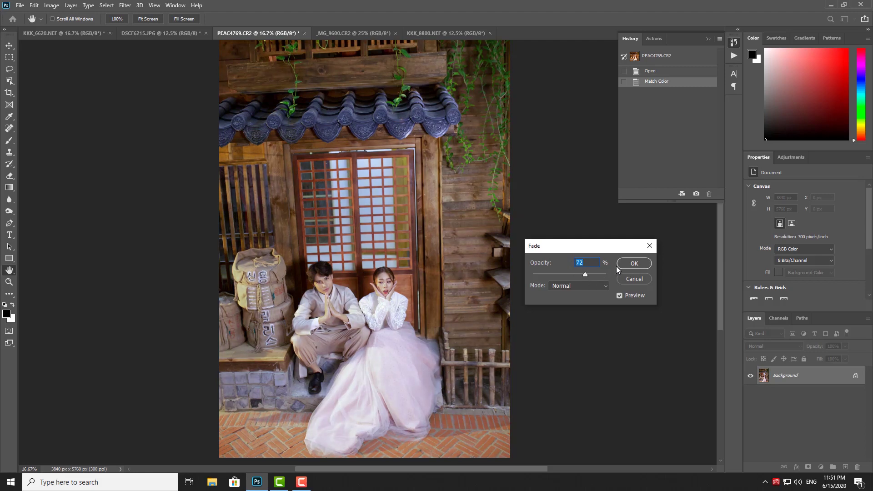
{"action": "left_click", "coordinate": [632, 265]}
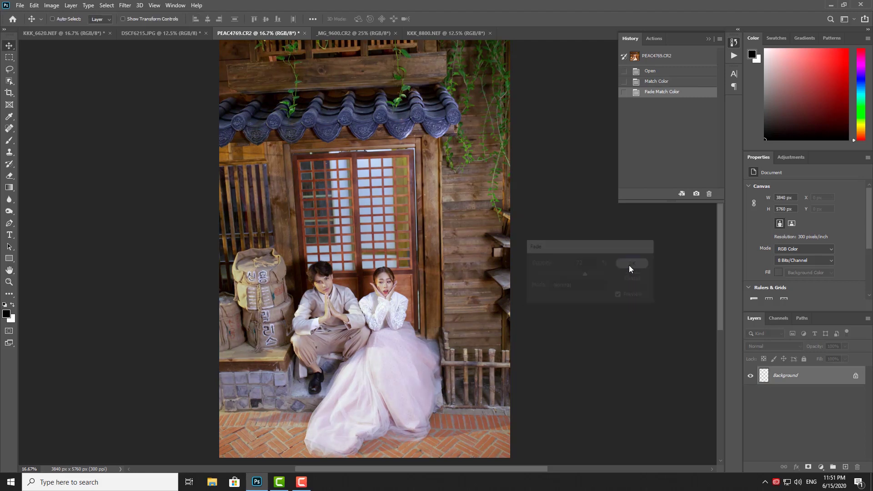
{"action": "key", "text": "z"}
{"action": "key", "text": "v"}
{"action": "left_click", "coordinate": [426, 276], "text": "alt"}
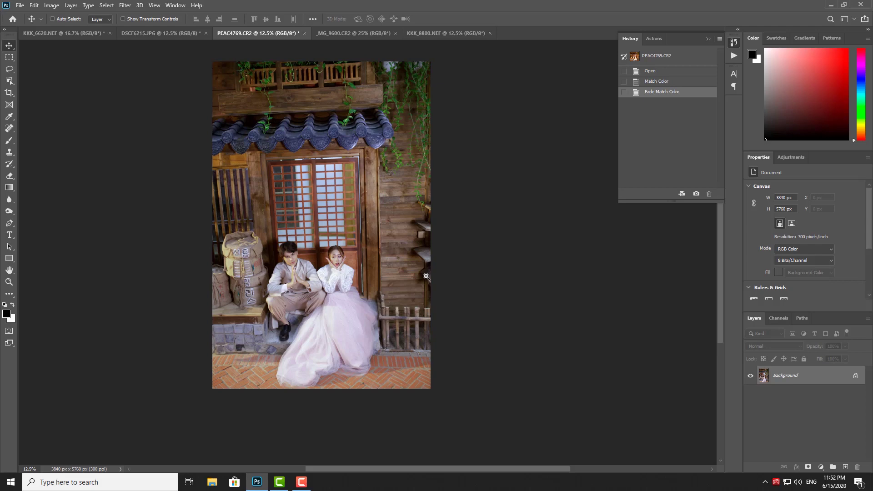
On _MG_9600.CR2, fade the Match Color correction to 60% opacity
{"action": "left_click", "coordinate": [353, 34]}
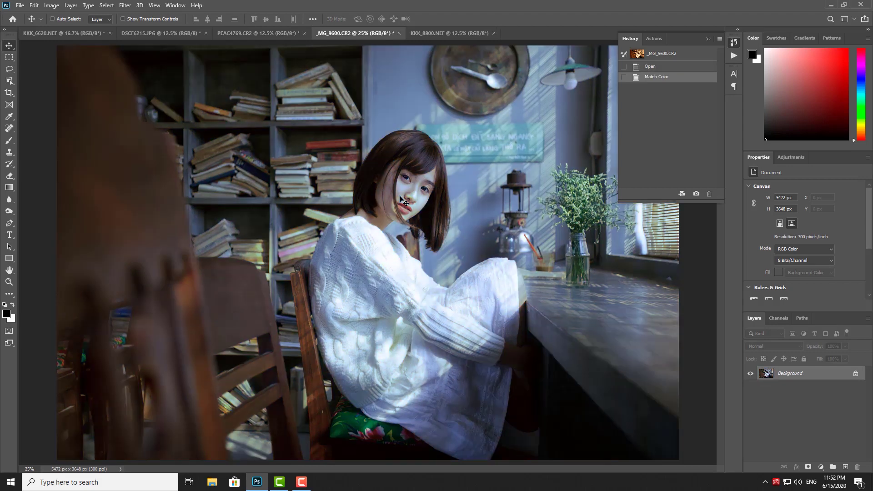
{"action": "left_click", "coordinate": [451, 221], "text": "ctrl+alt"}
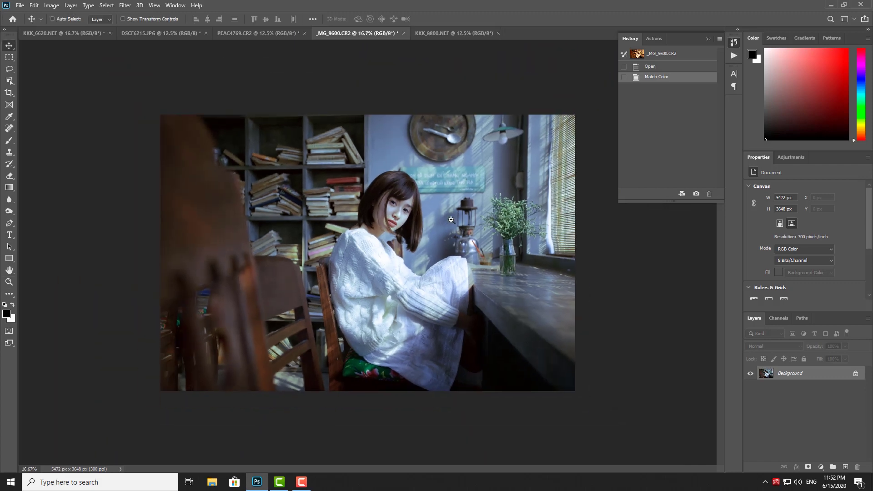
{"action": "key", "text": "ctrl"}
{"action": "key", "text": "ctrl+shift+f"}
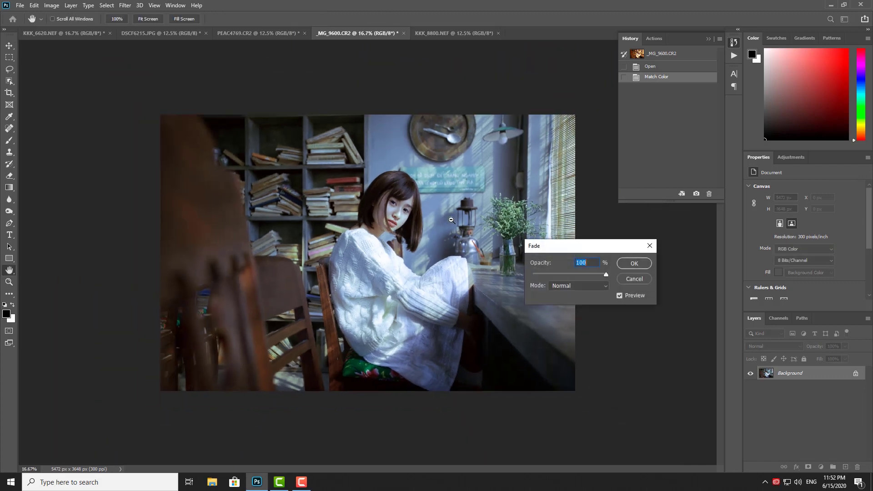
{"action": "left_click", "coordinate": [577, 274]}
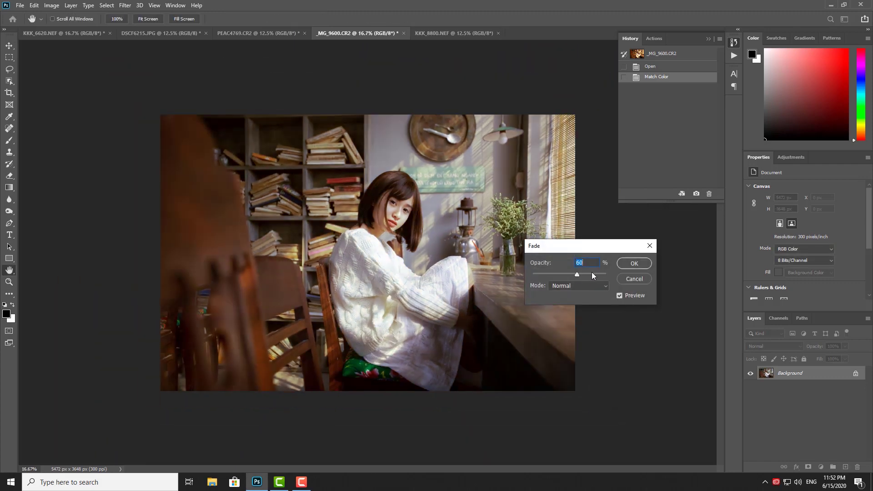
{"action": "left_click", "coordinate": [629, 263]}
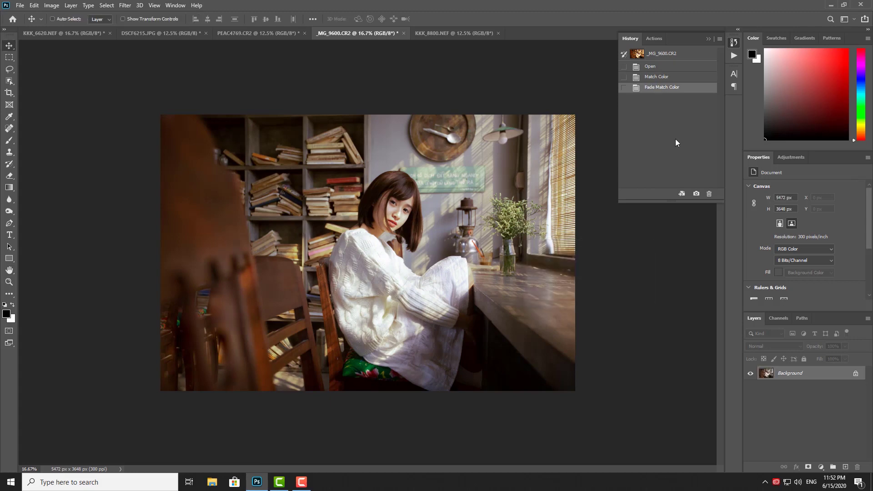
Compare the result against the original in History, then bring up KKK_8800.NEF
{"action": "left_click", "coordinate": [658, 58]}
{"action": "left_click", "coordinate": [663, 90]}
{"action": "left_click", "coordinate": [423, 33]}
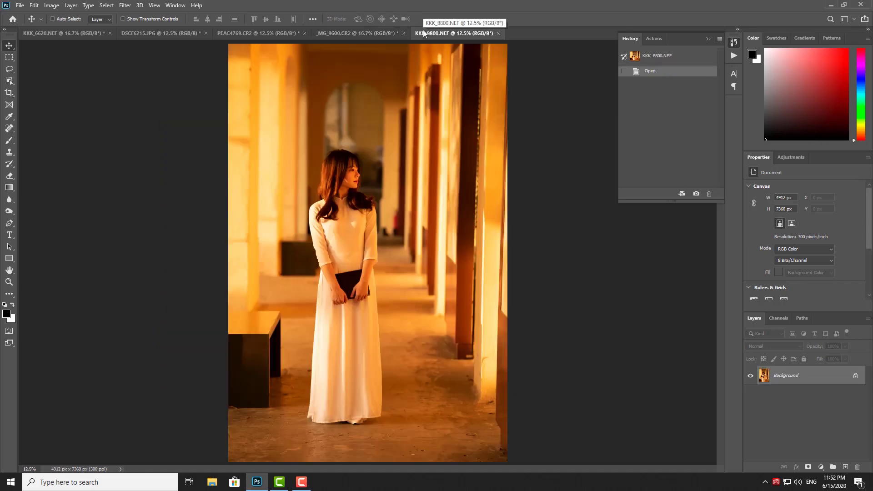
Apply the neutralizing Match Color to the corridor photo and fade it to 70% opacity
{"action": "key", "text": "F2"}
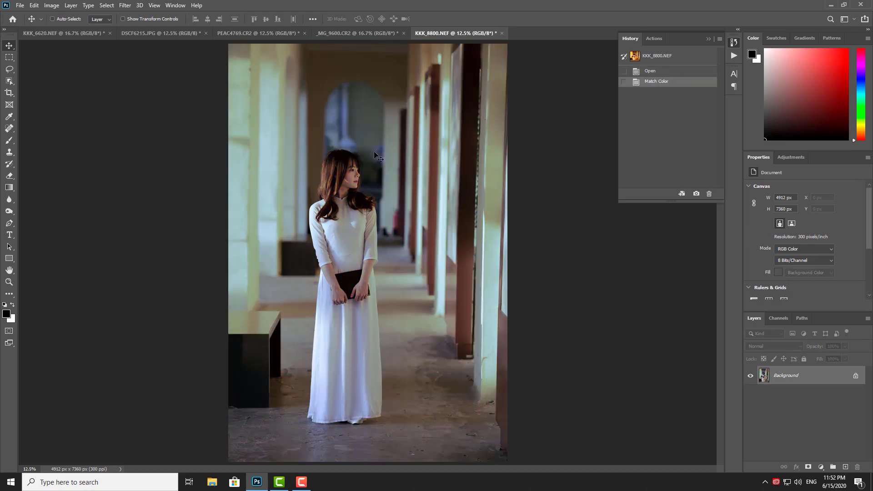
{"action": "key", "text": "ctrl+shift+f"}
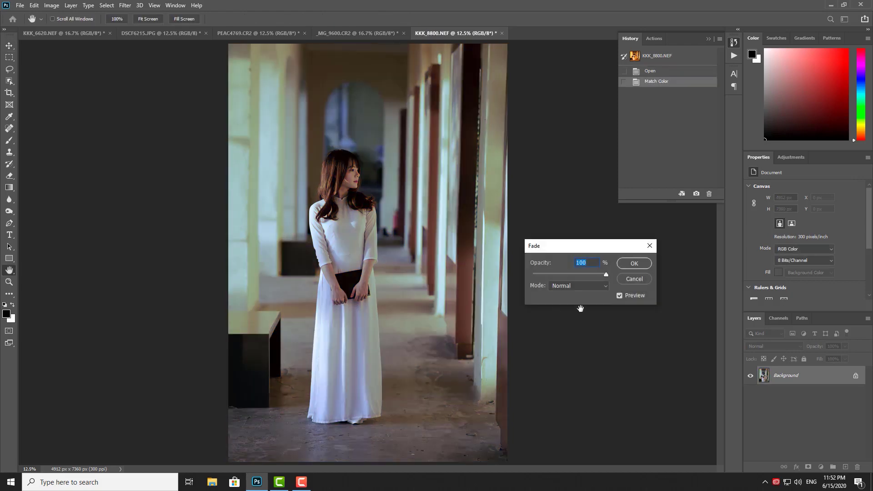
{"action": "left_click_drag", "start_coordinate": [590, 275], "coordinate": [585, 276]}
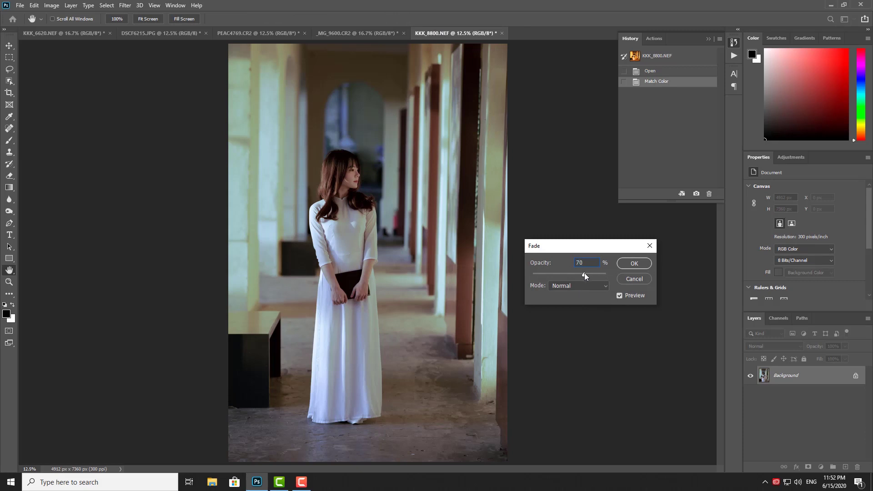
{"action": "left_click", "coordinate": [632, 264]}
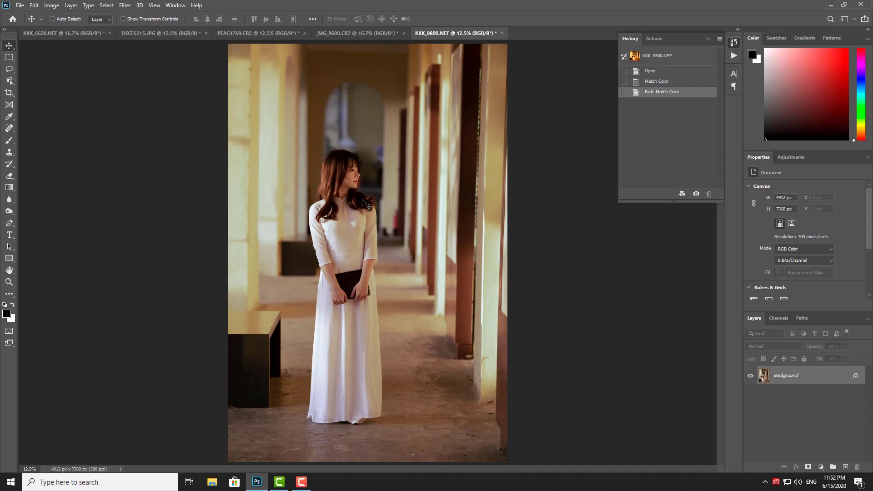
Compare with the original warm photo in History, then switch to the DSCF6215.JPG tab
{"action": "left_click", "coordinate": [672, 56]}
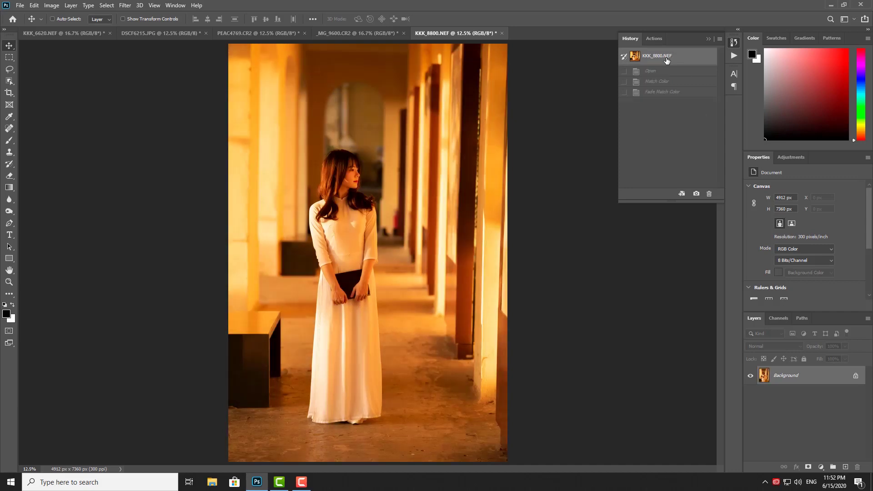
{"action": "left_click", "coordinate": [659, 93]}
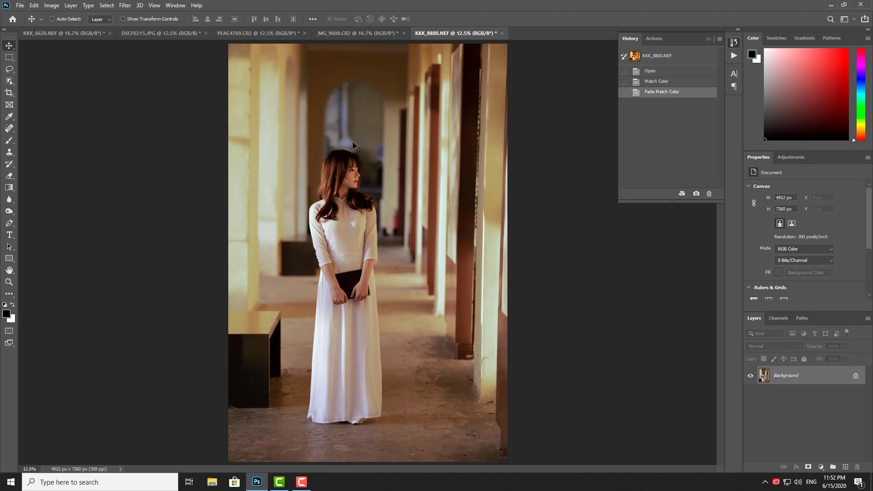
{"action": "left_click", "coordinate": [145, 36]}
Bring the KKK_6620.NEF street photo to the front
{"action": "left_click", "coordinate": [87, 36]}
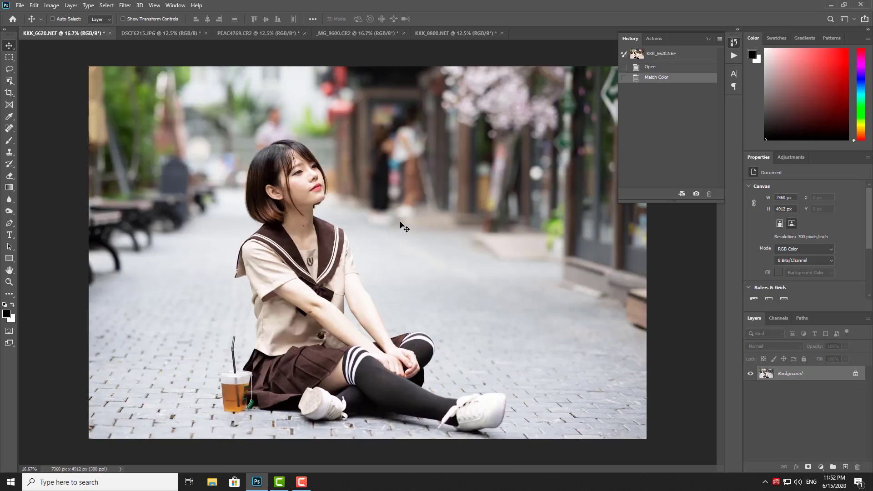